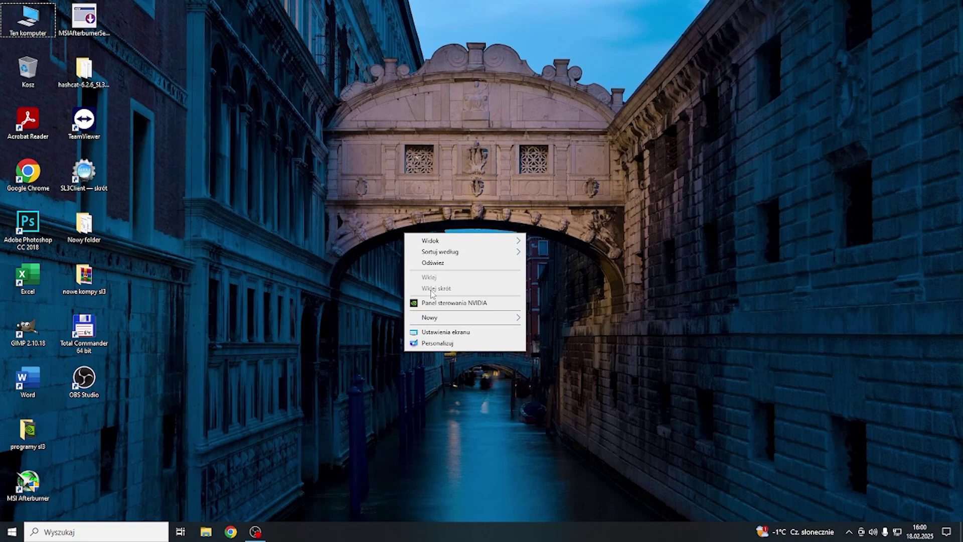
Launch 'Panel sterowania NVIDIA' from the desktop context menu
click(434, 302)
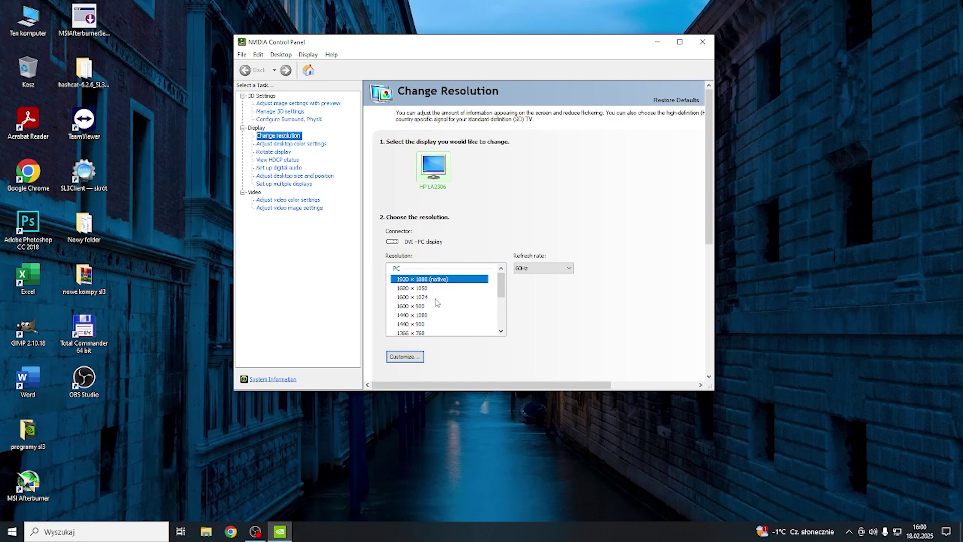
On the desktop colour settings page, adjust all-channel brightness and raise contrast to 62%
click(291, 144)
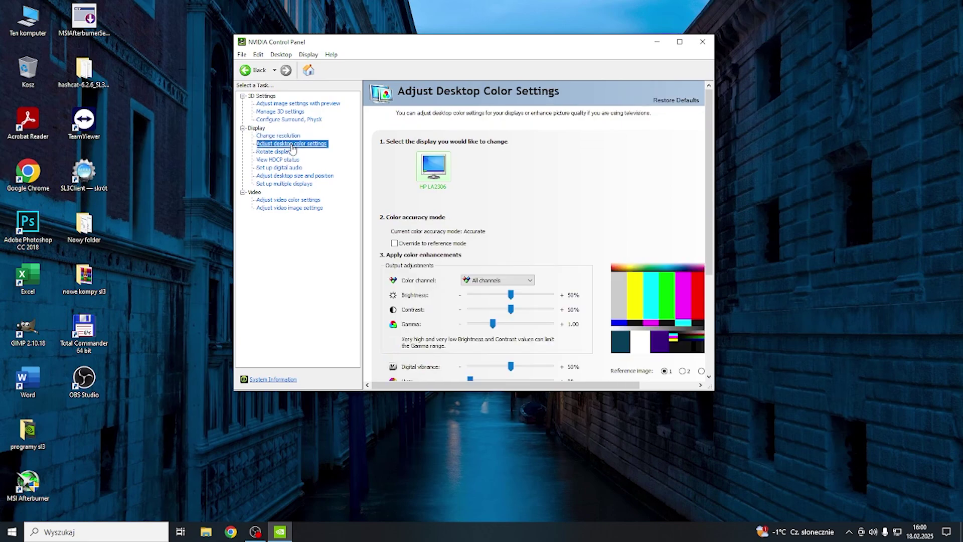
scroll(417, 269, down, 2)
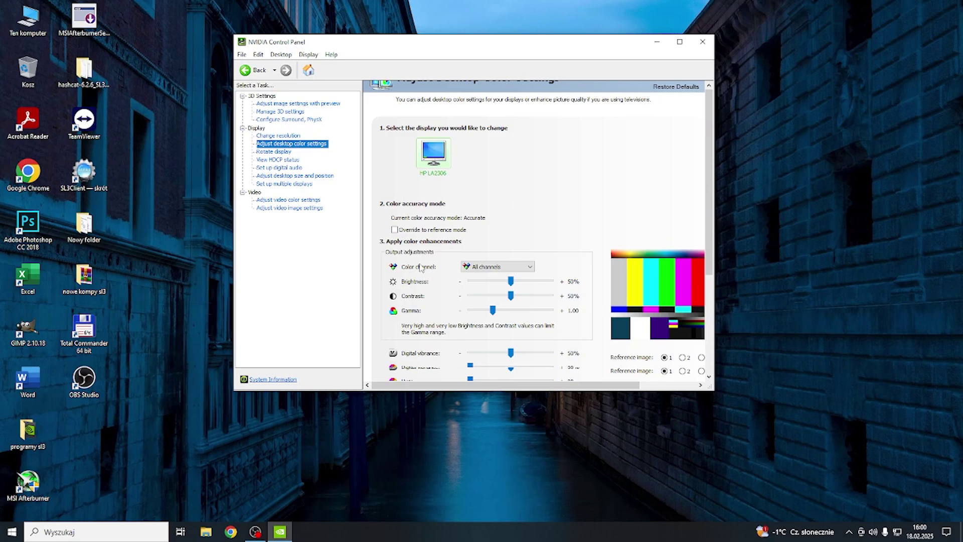
mouse_move(510, 268)
mouse_down()
mouse_move(519, 282)
mouse_move(503, 296)
mouse_up()
click(511, 282)
Select the Red channel and lower its brightness slightly
click(490, 253)
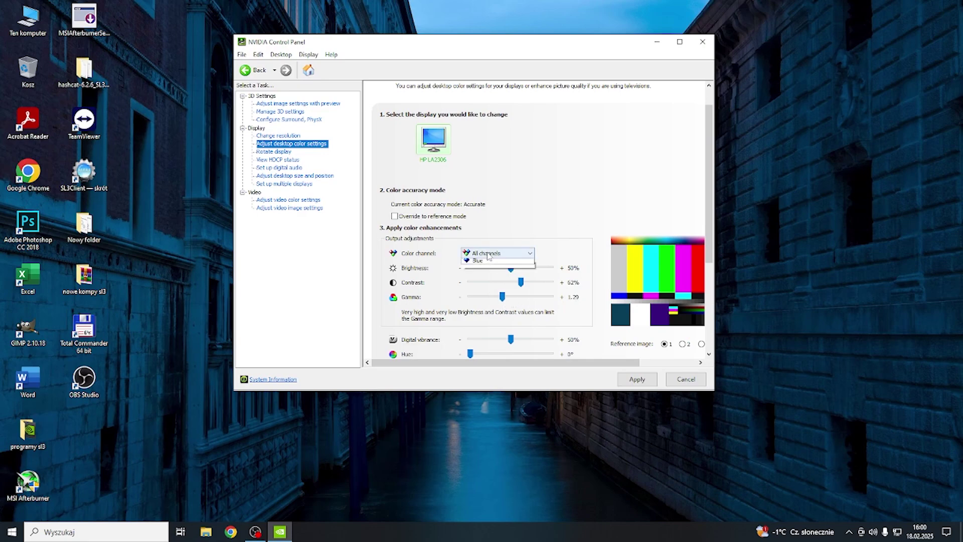
click(490, 271)
mouse_move(510, 267)
mouse_down()
mouse_move(502, 268)
mouse_move(529, 268)
mouse_up()
Switch to the Green channel and preview colours on the people photo, third sample, and colour bars
click(507, 253)
click(482, 280)
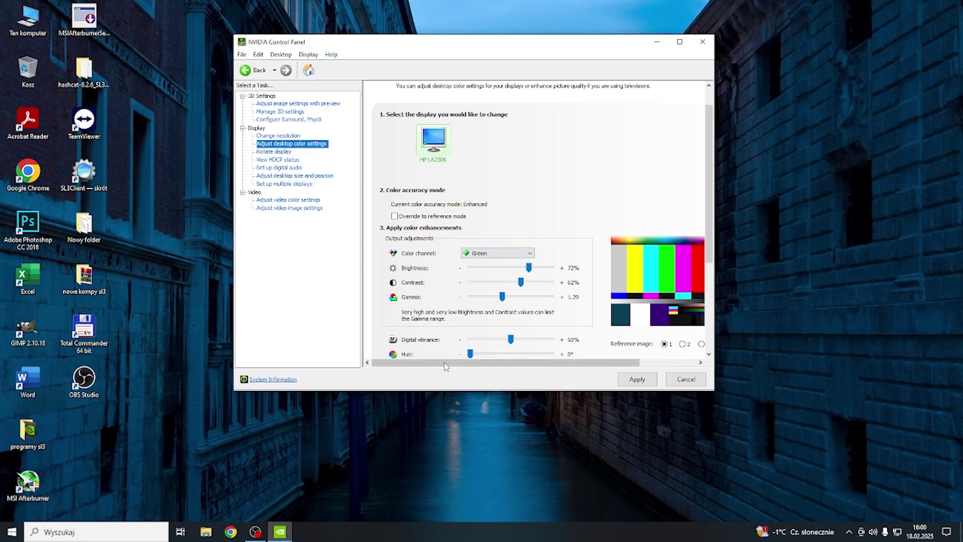
drag(493, 367, 553, 366)
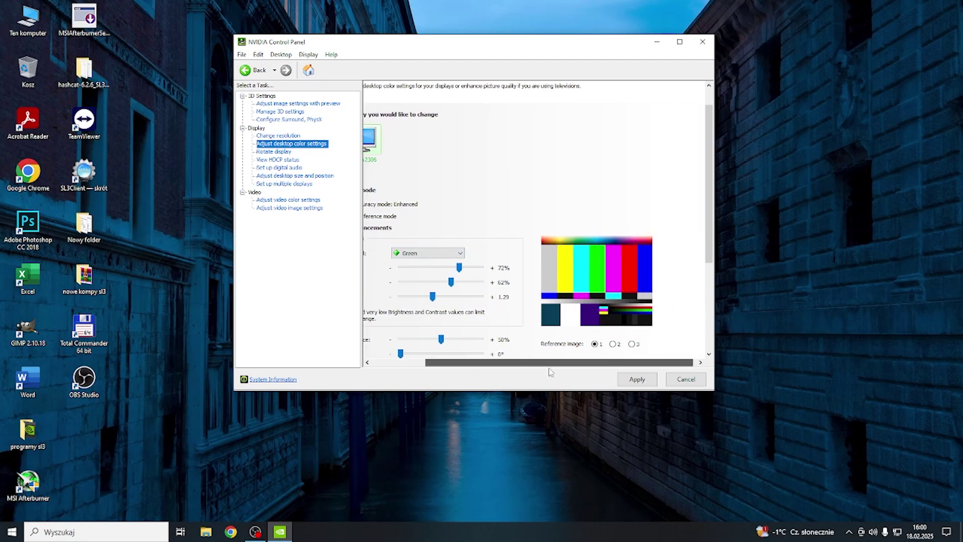
click(613, 344)
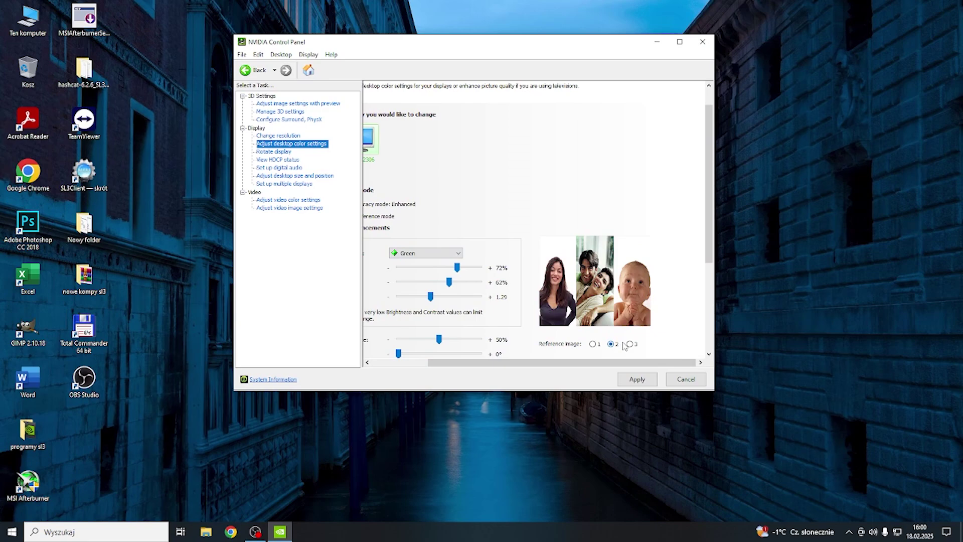
click(631, 344)
click(594, 344)
drag(586, 363, 517, 365)
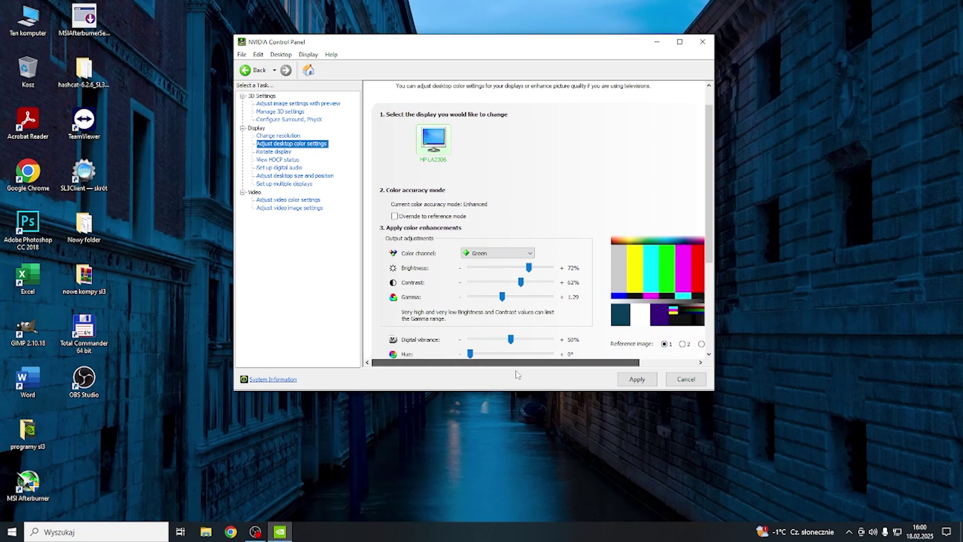
Raise Green contrast to 67%, then restore defaults: 50% brightness and contrast, gamma 1.00
click(557, 283)
scroll(532, 325, down, 1)
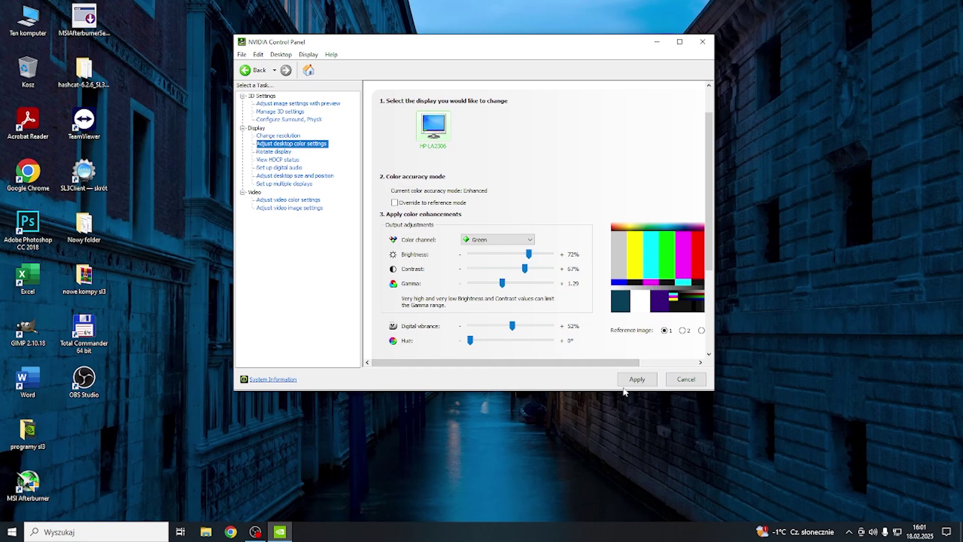
click(686, 378)
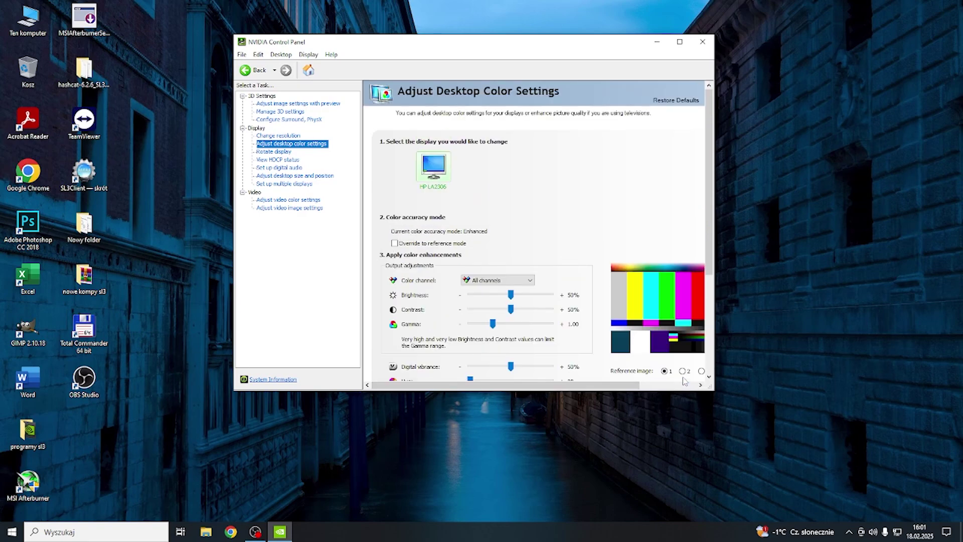